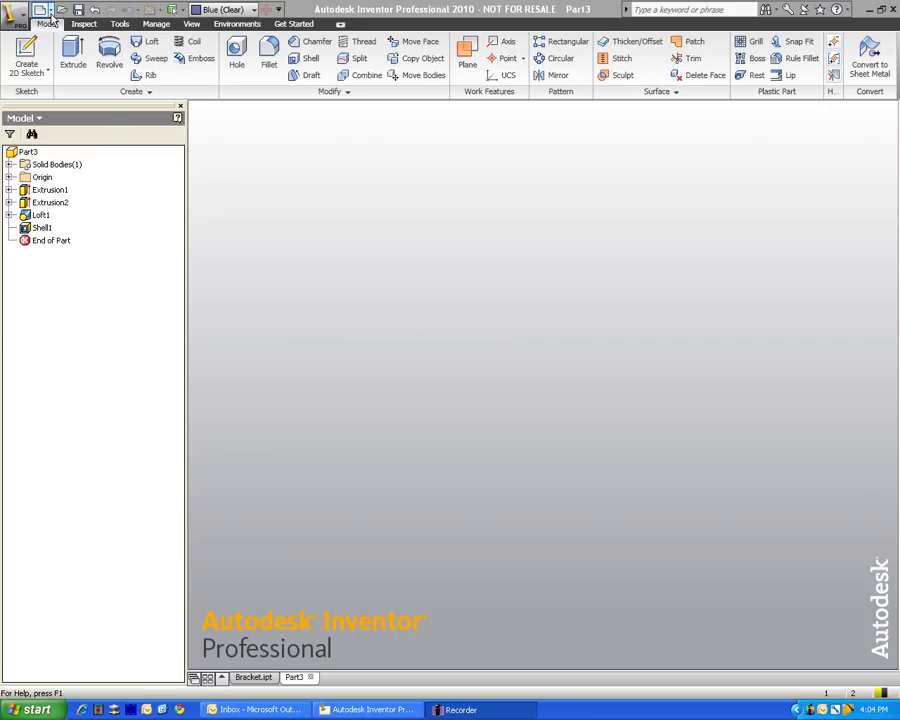
Step: Open the New document-type list on the Quick Access toolbar
left_click(44, 10)
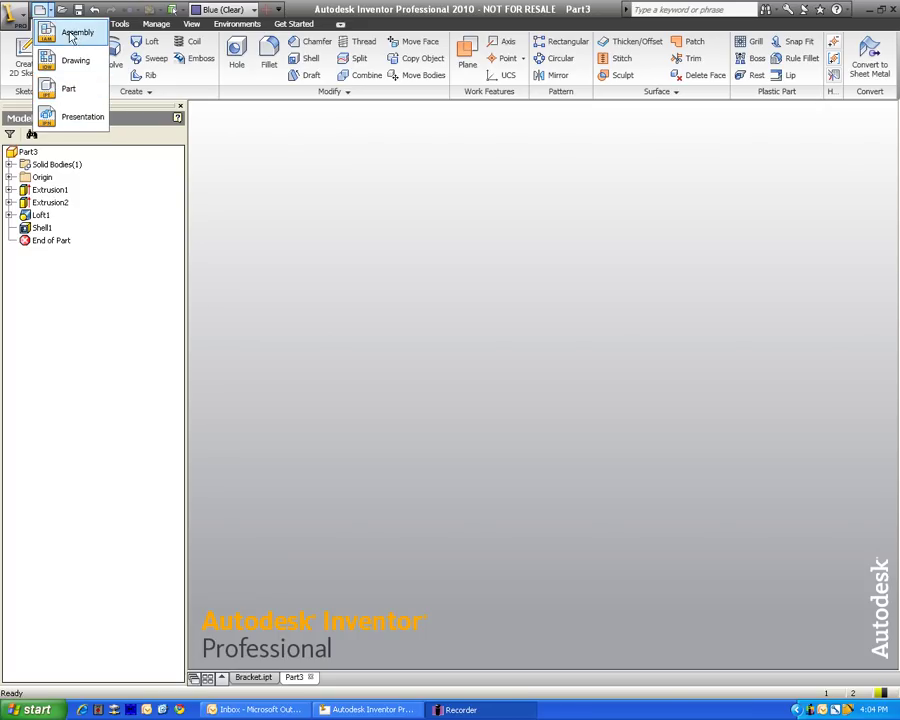
Step: Create the new part Part4 and maximize its window to fill the workspace
left_click(62, 88)
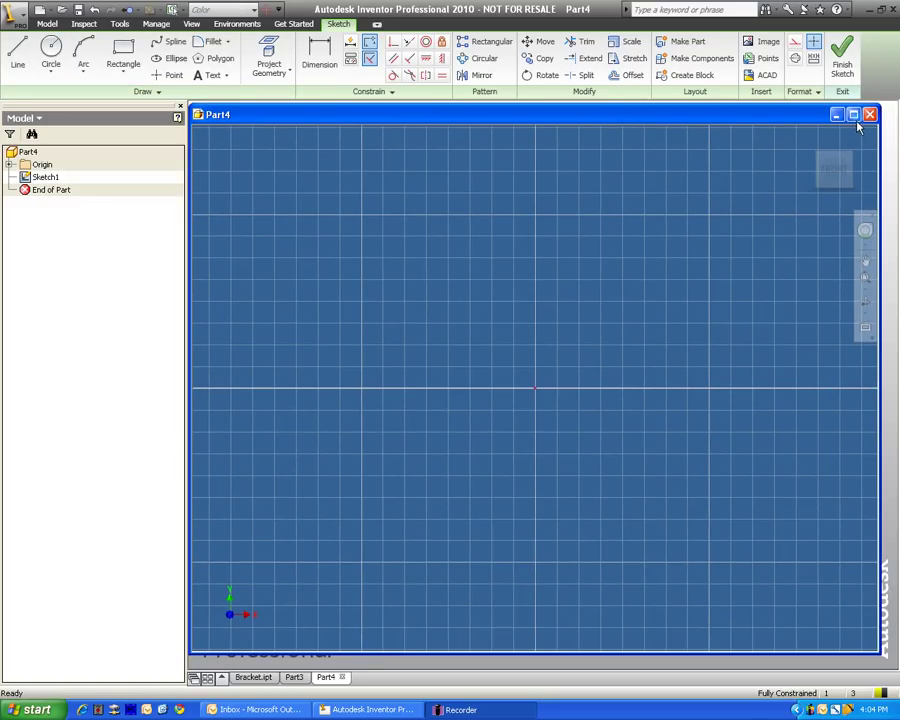
double_click(790, 114)
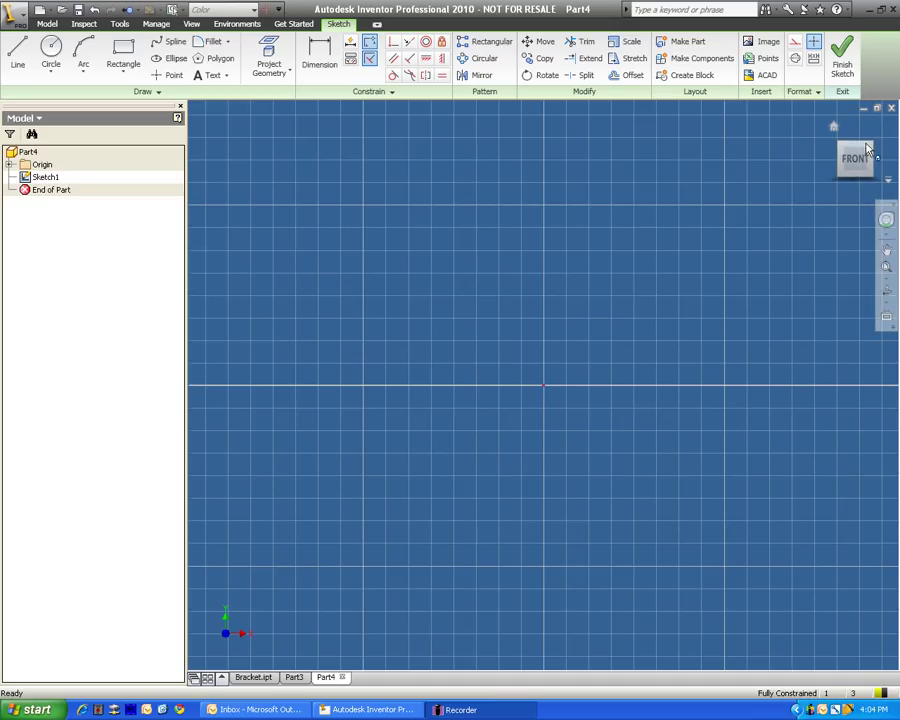
left_click(876, 109)
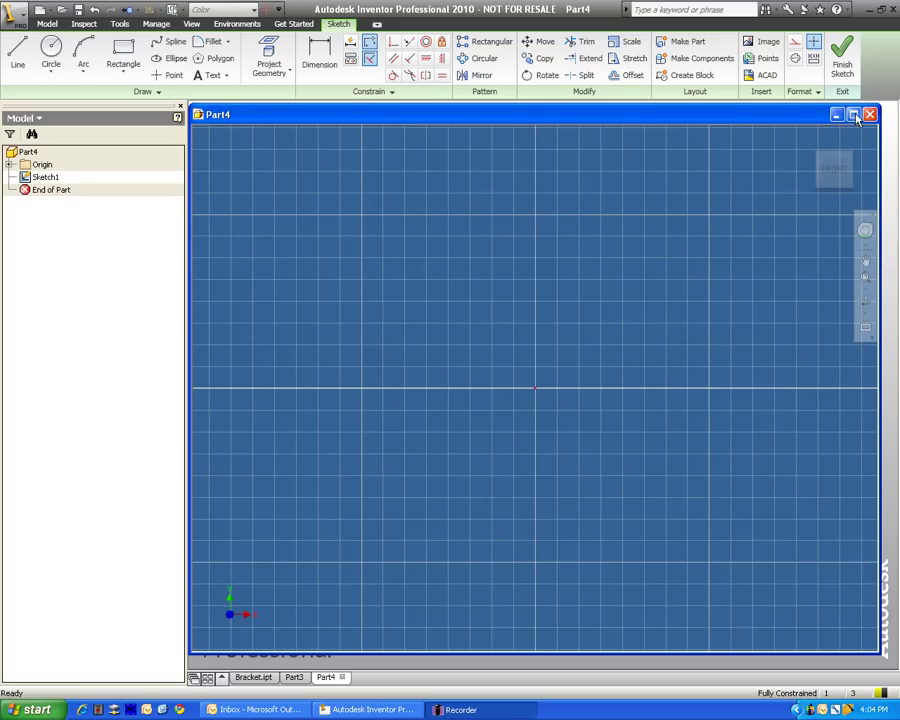
left_click(853, 115)
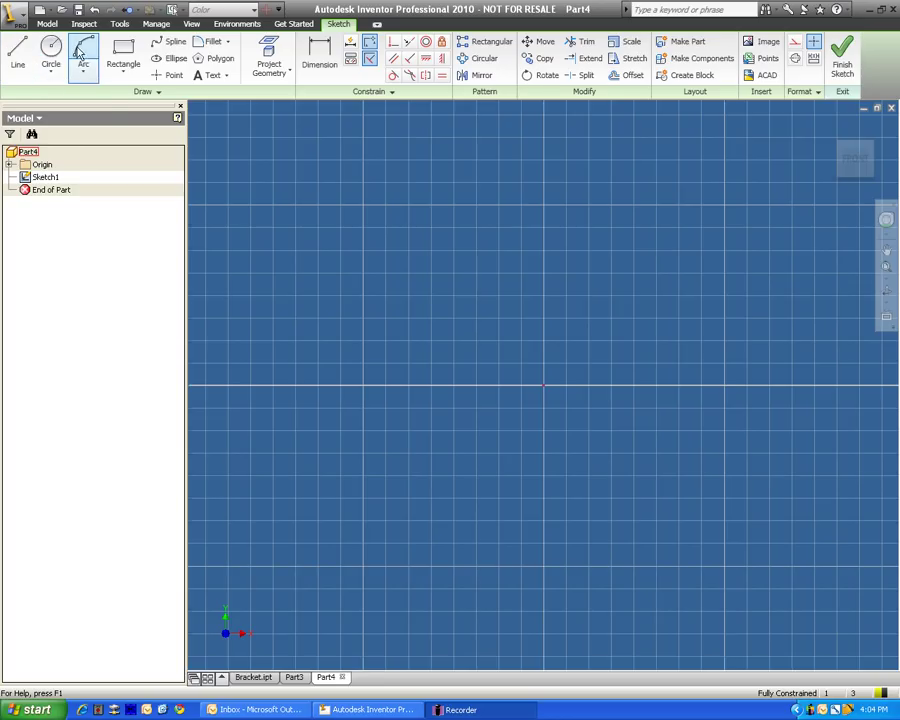
Step: Switch the sketch tool from Two Point Rectangle to Circle
left_click(123, 71)
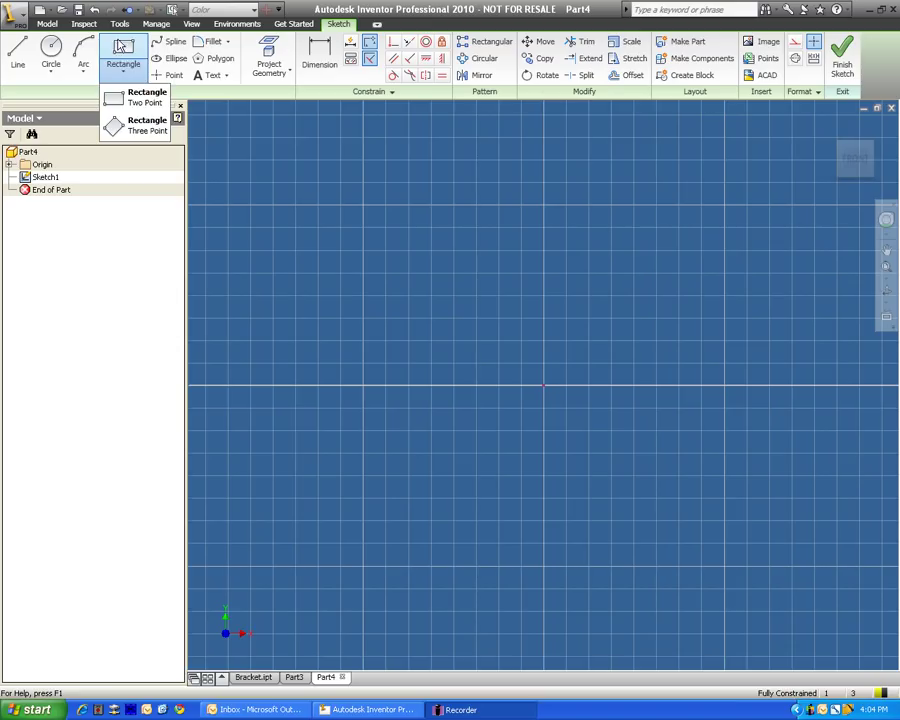
left_click(134, 62)
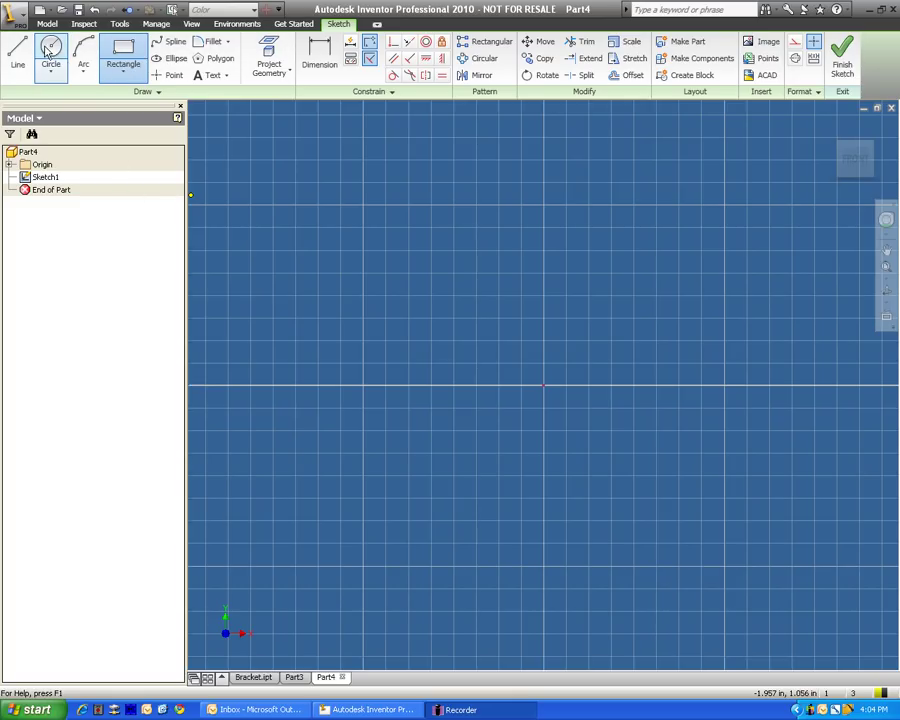
left_click(51, 50)
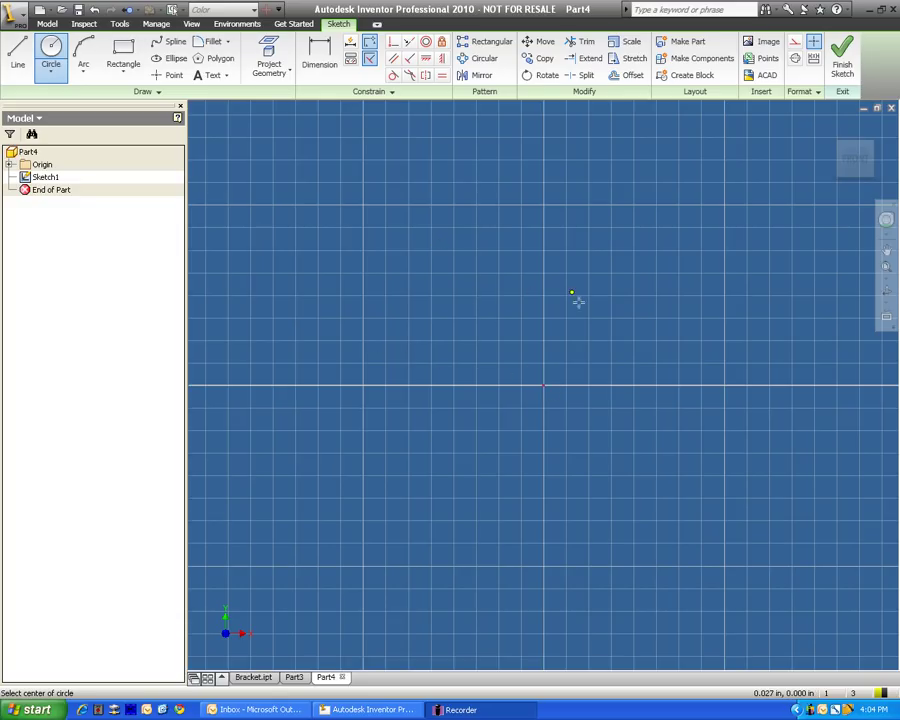
Step: Draw a circle centred near the sketch origin with a radius of about 1.5 inches
left_click(477, 342)
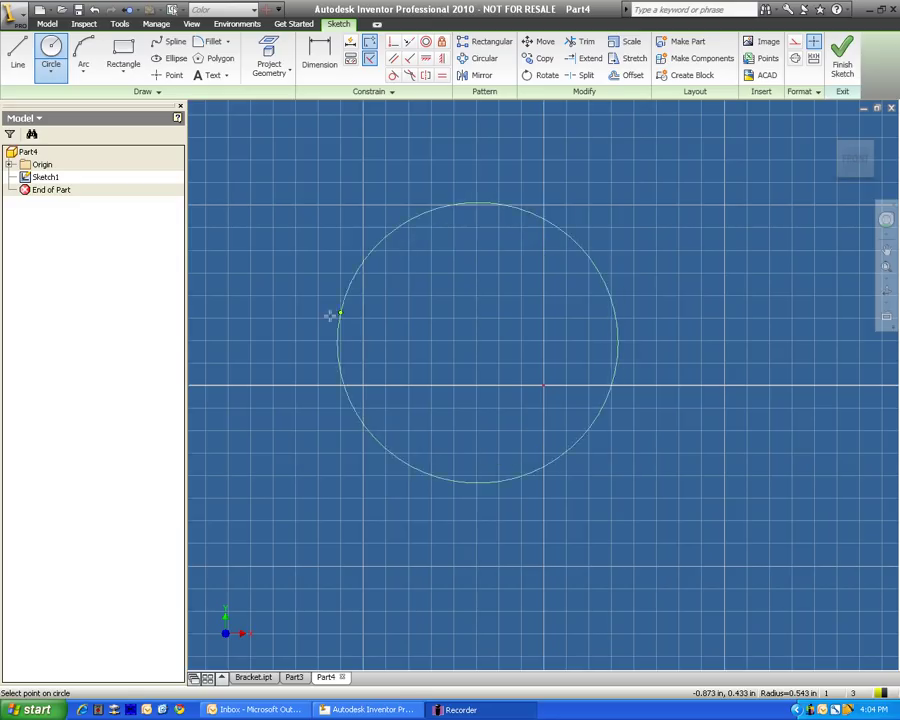
left_click(200, 350)
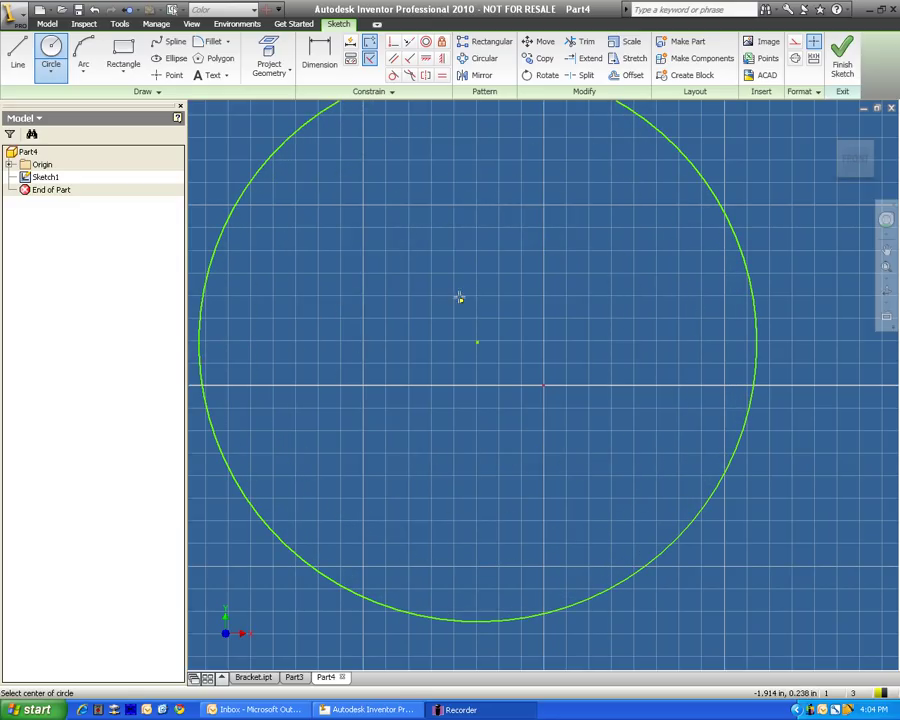
key("Escape")
Step: Zoom and pan the view to bring the circle to the middle of the screen
scroll(616, 306, "down", 3)
scroll(616, 304, "up", 3)
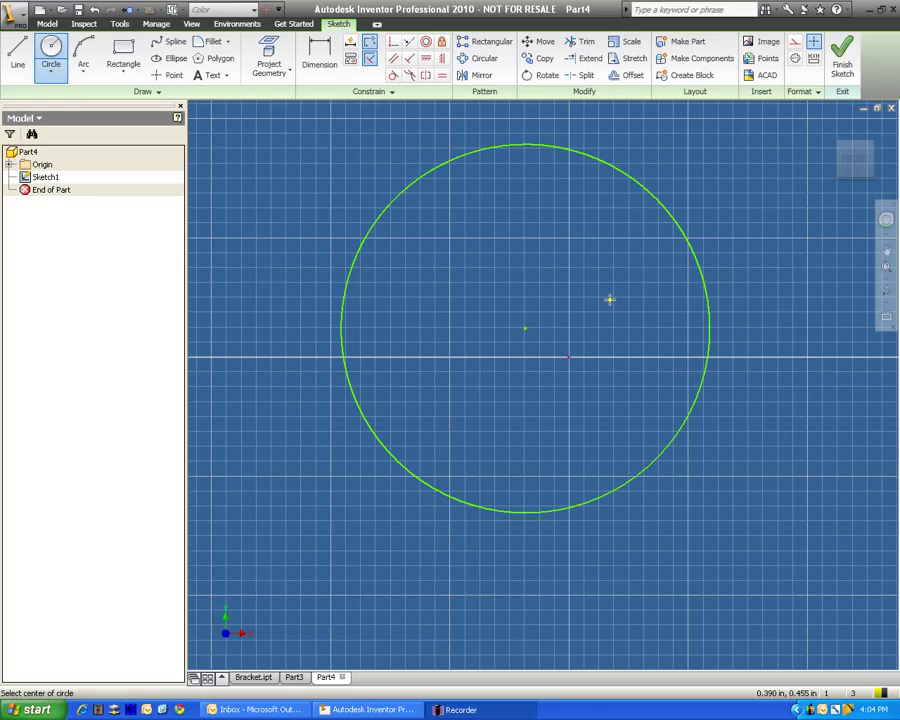
scroll(610, 299, "up", 2)
scroll(610, 299, "down", 4)
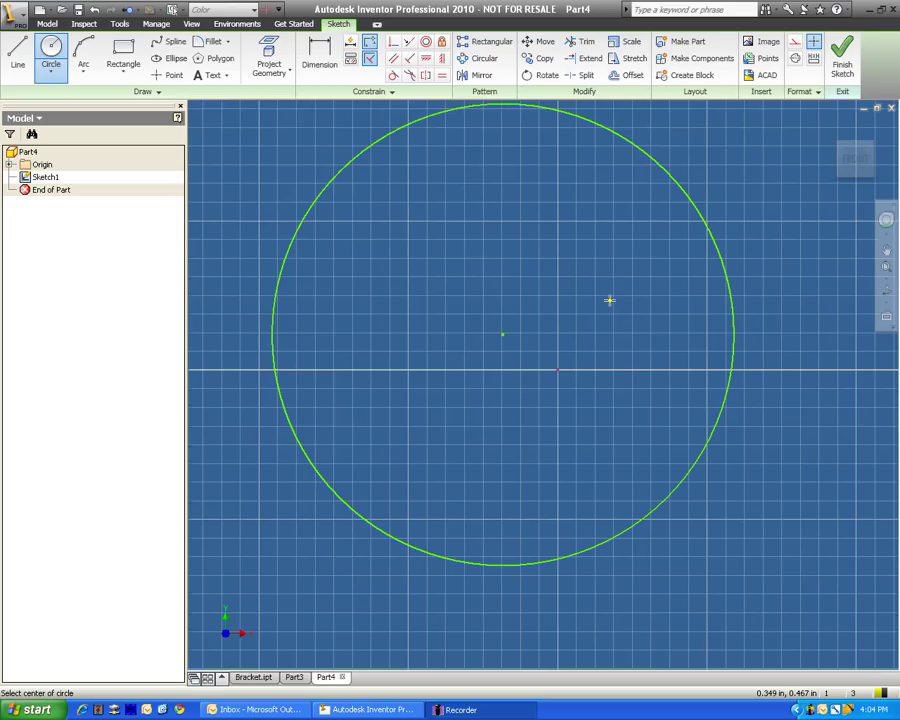
scroll(474, 253, "down", 2)
scroll(476, 254, "up", 6)
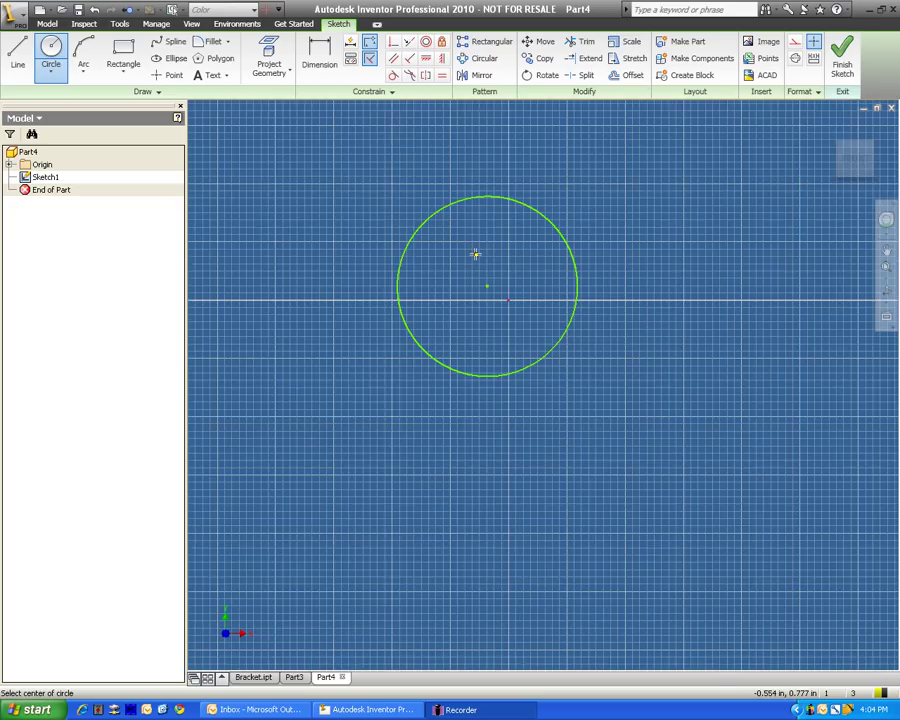
scroll(476, 254, "down", 6)
scroll(476, 252, "up", 3)
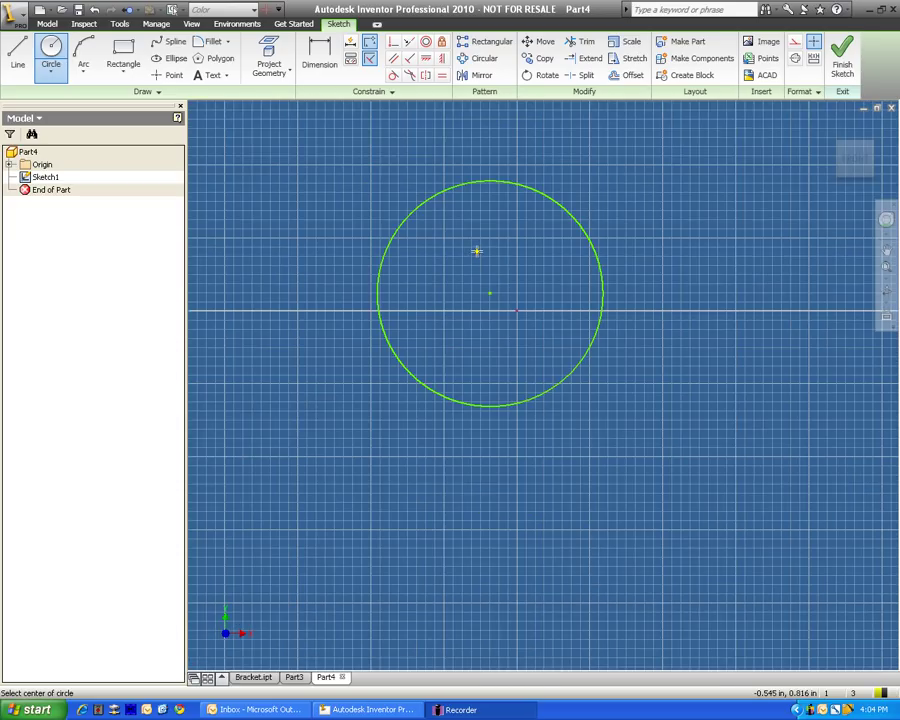
scroll(476, 252, "down", 3)
scroll(477, 252, "up", 2)
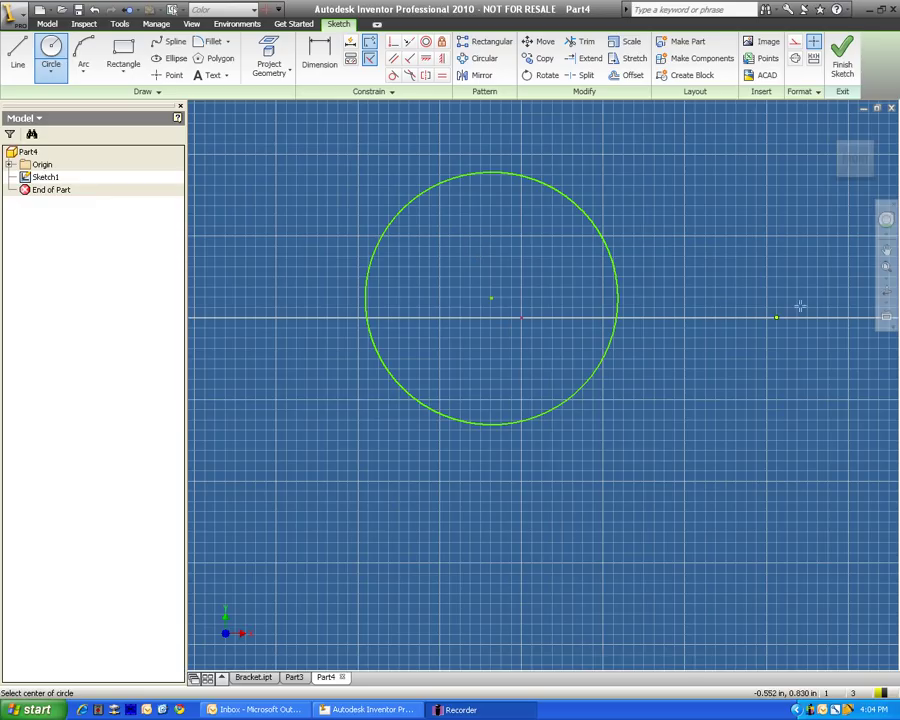
left_click(887, 252)
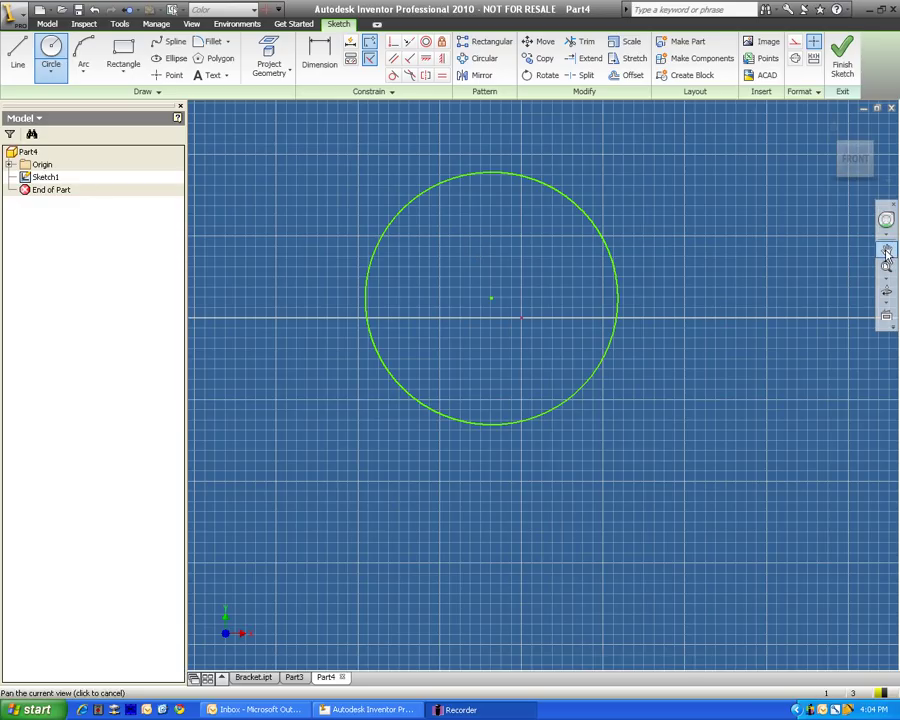
mouse_move(489, 247)
left_mouse_down()
mouse_move(741, 456)
mouse_move(522, 307)
mouse_move(315, 191)
mouse_move(590, 353)
left_mouse_up()
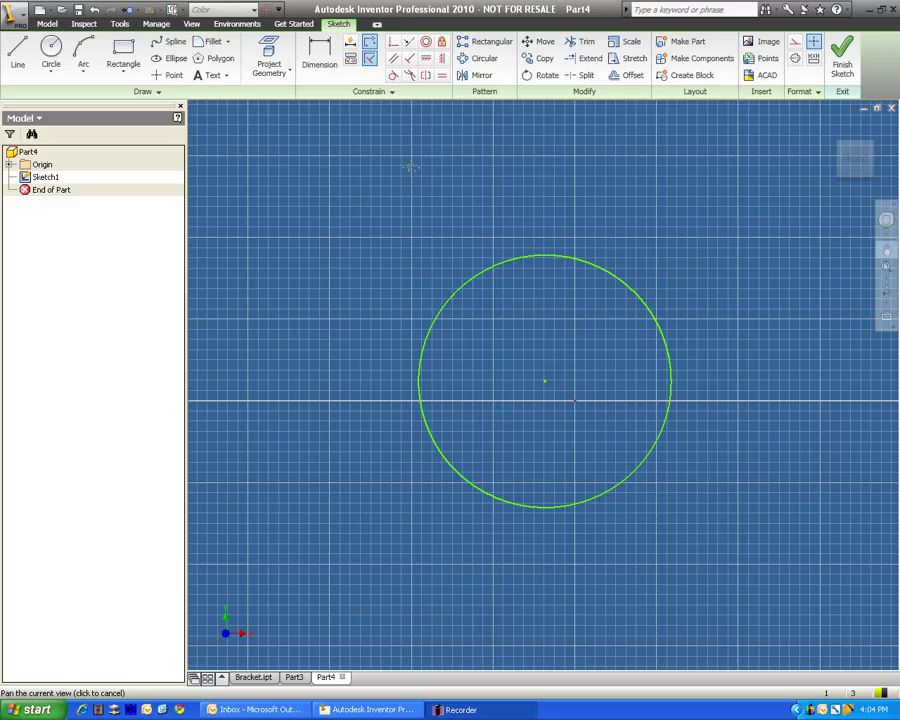
Step: Place a diameter dimension above-left of the circle and set its value to 3 in
left_click(336, 76)
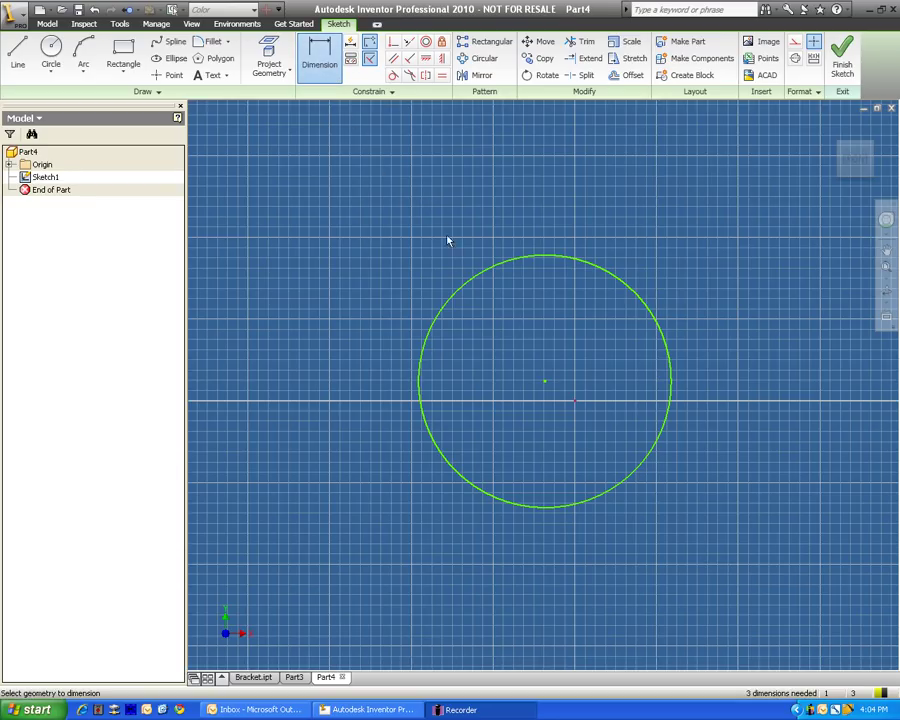
left_click(490, 267)
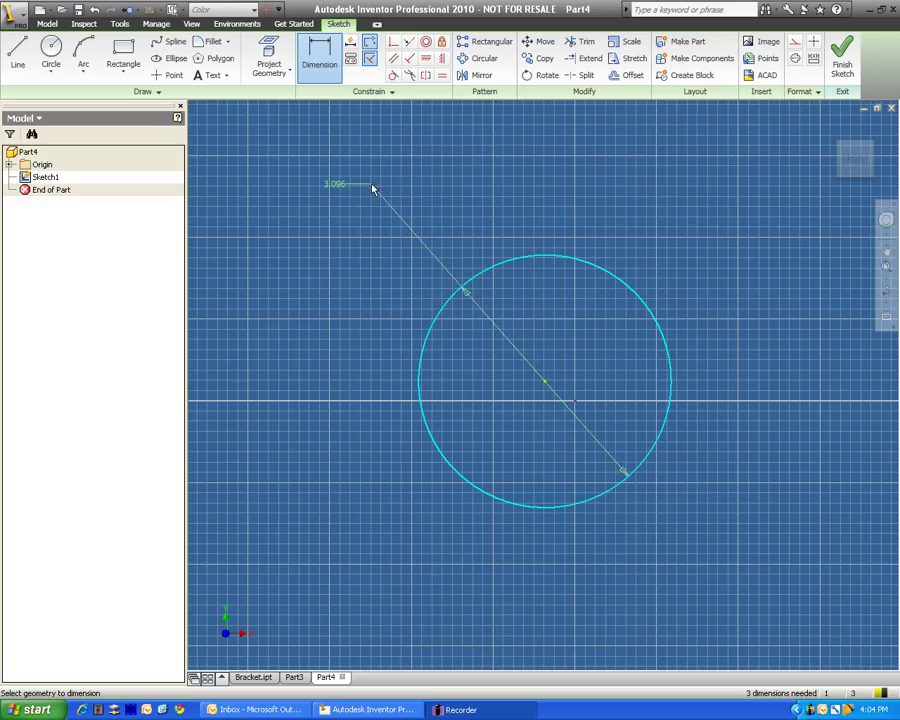
left_click(304, 215)
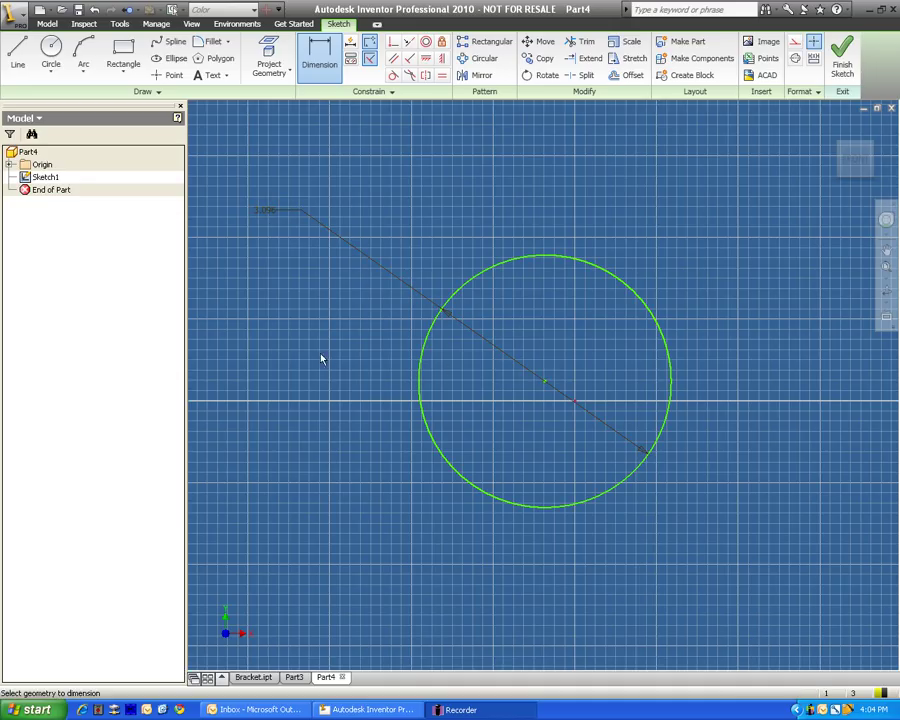
double_click(267, 216)
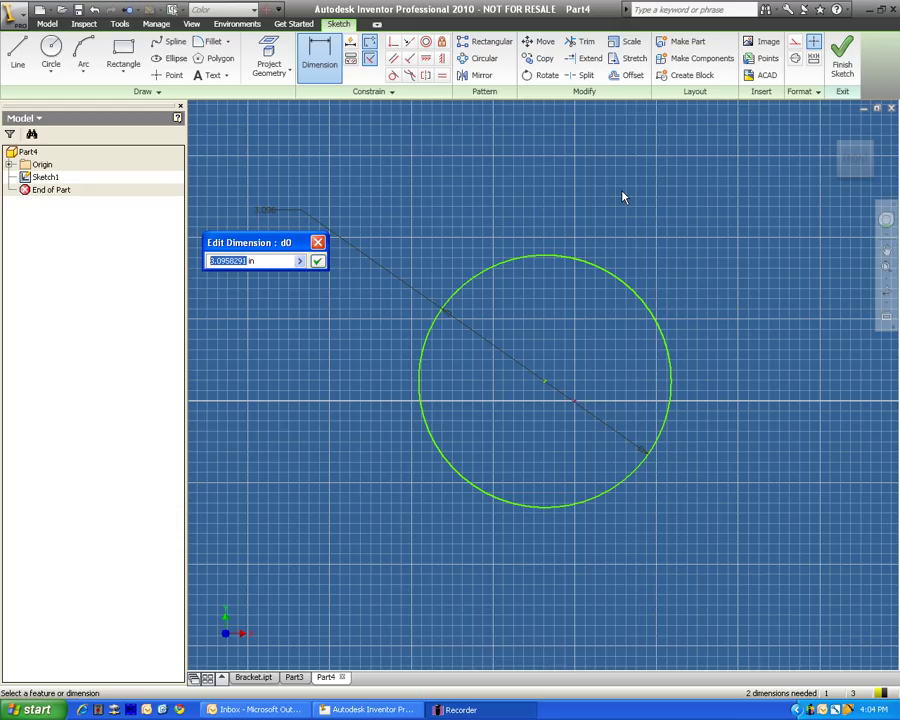
type("3")
key("Return")
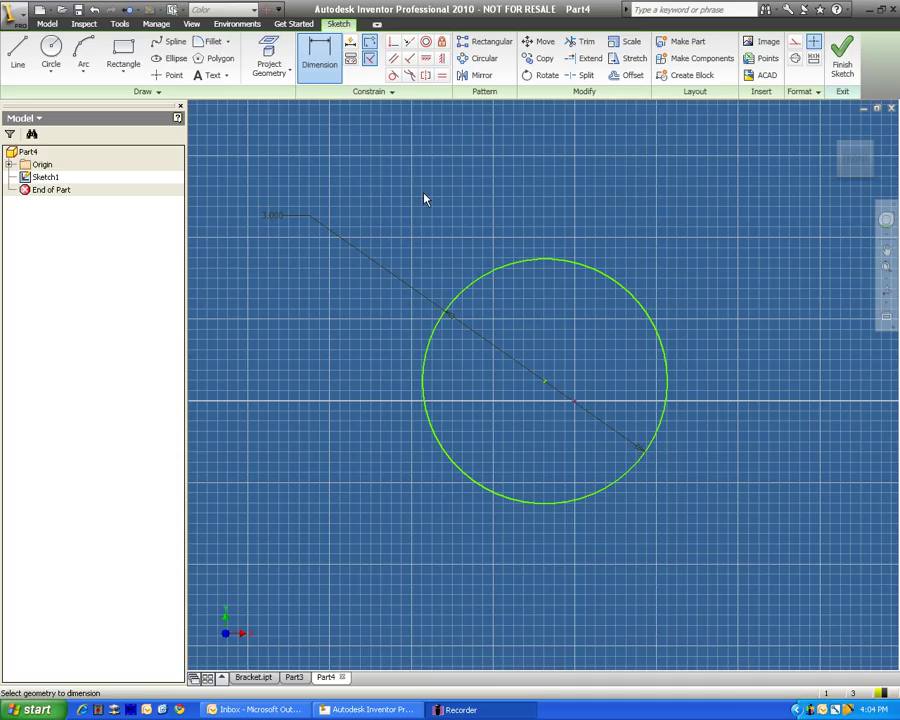
double_click(271, 217)
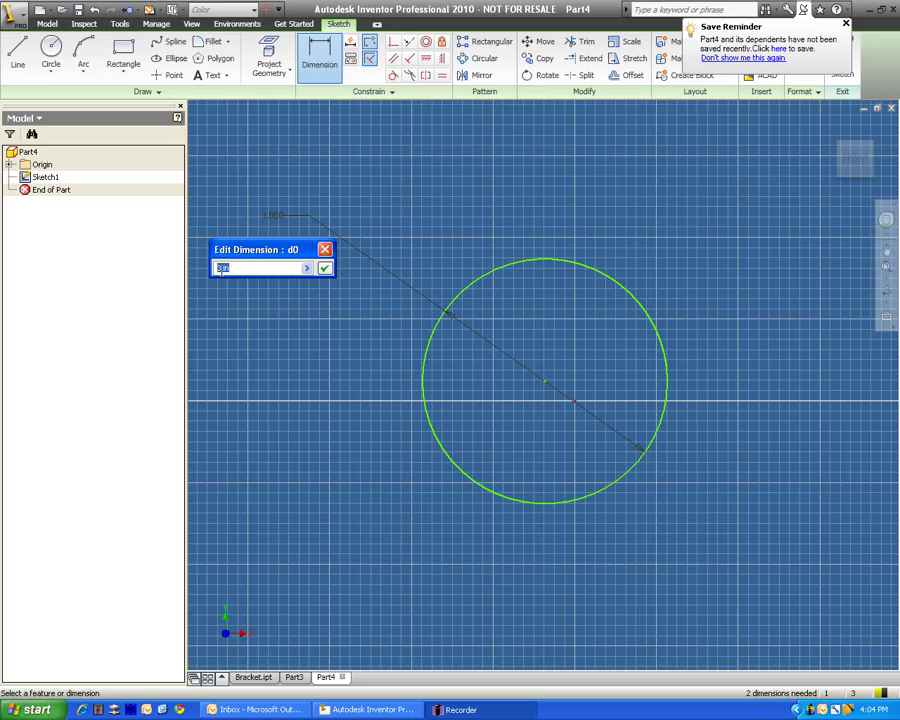
key("Home")
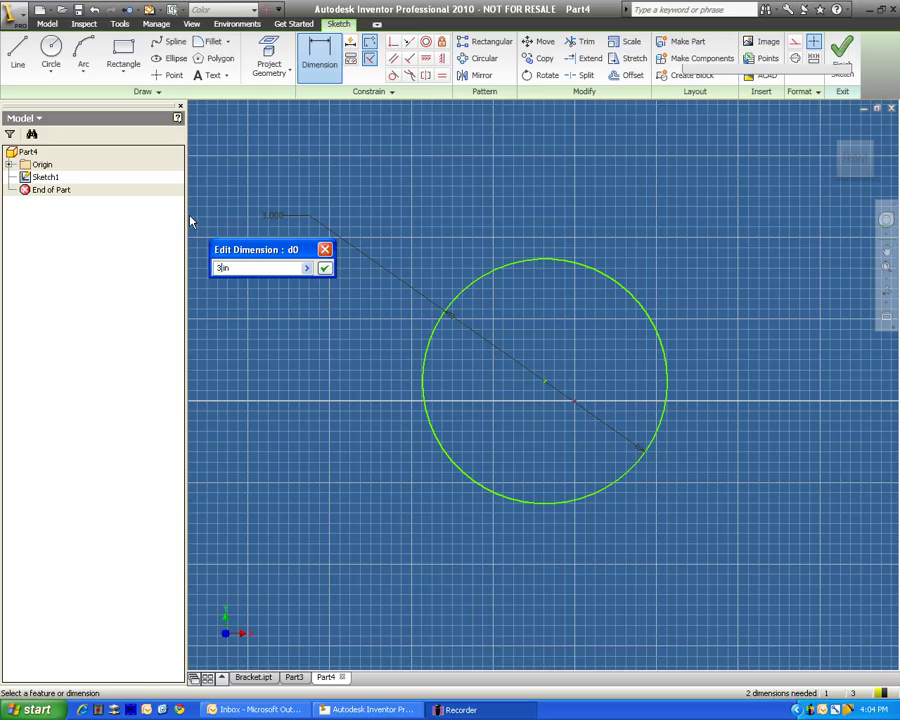
key("Escape")
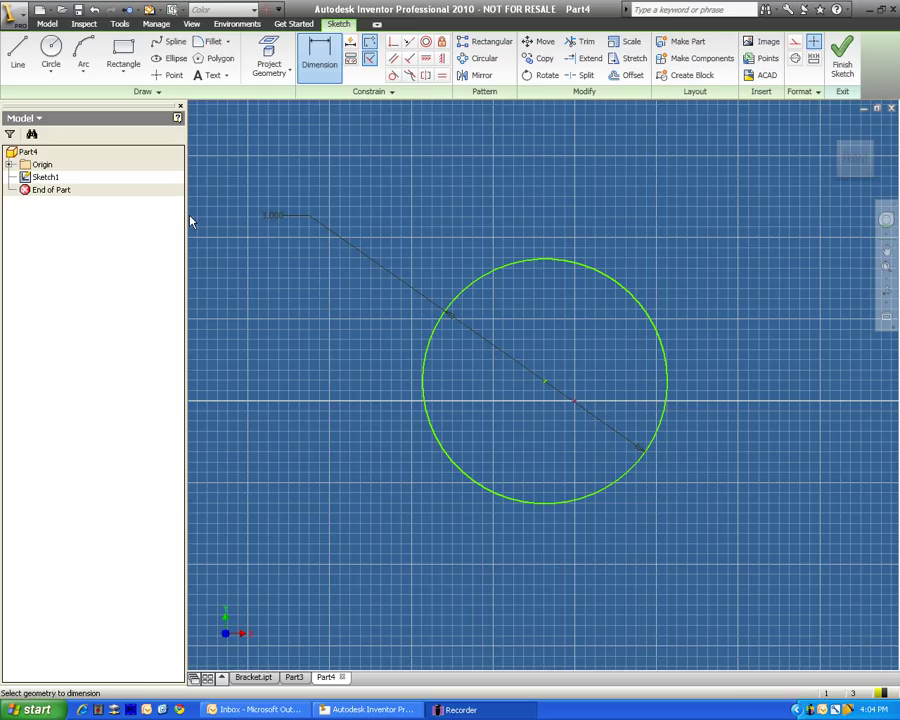
Step: Finish Sketch1 to return to Part4's part-modelling tools
left_click(847, 74)
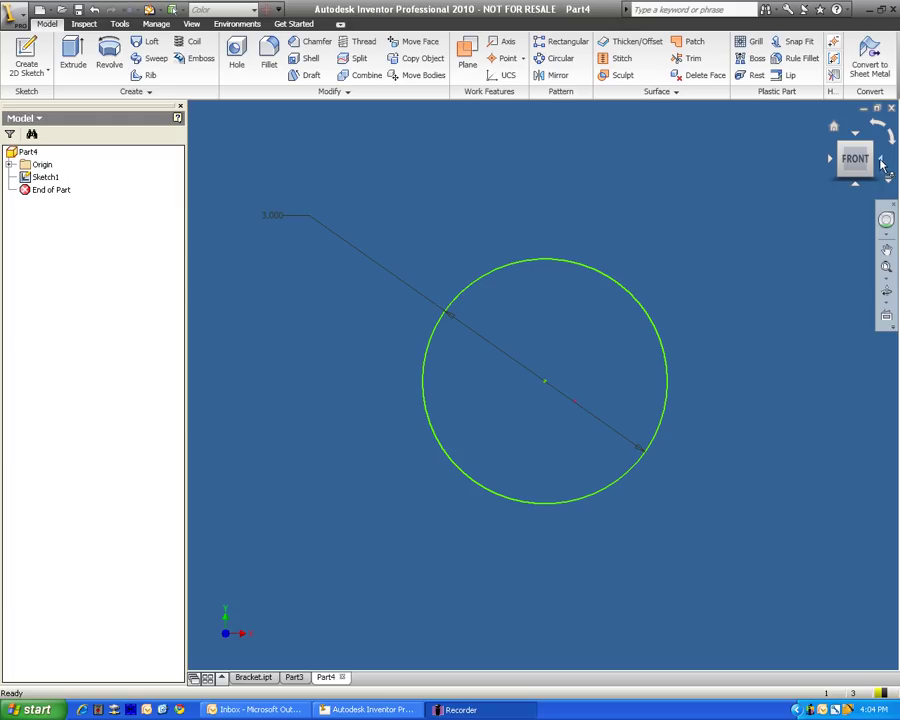
Step: View the circle from right, front, left and back, then return home and select it
mouse_move(464, 357)
middle_mouse_down("shift")
mouse_move(345, 358)
mouse_move(384, 358)
middle_mouse_up("shift")
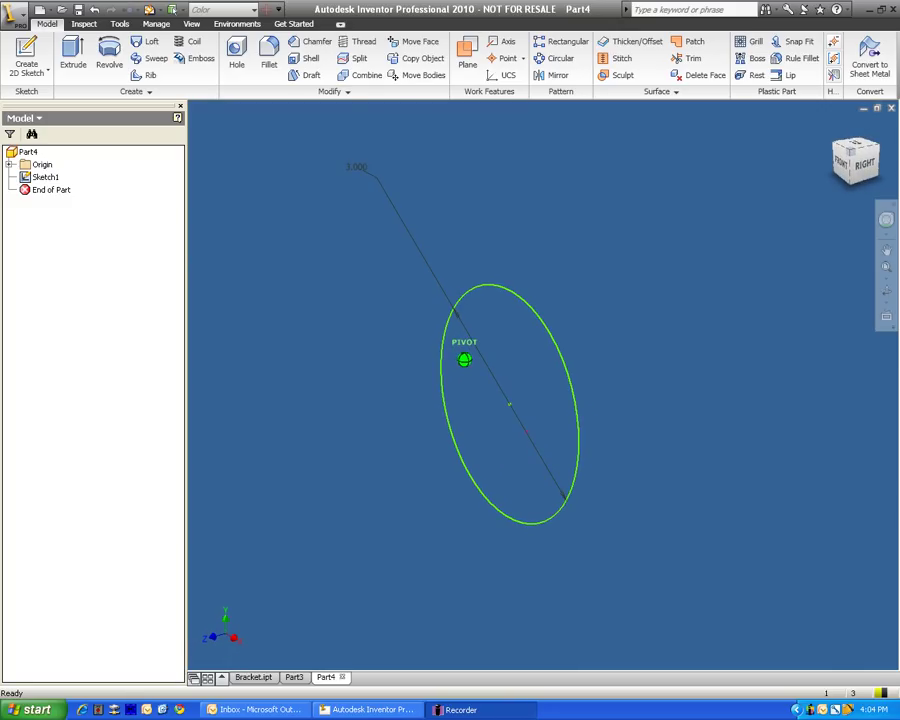
left_click(858, 162)
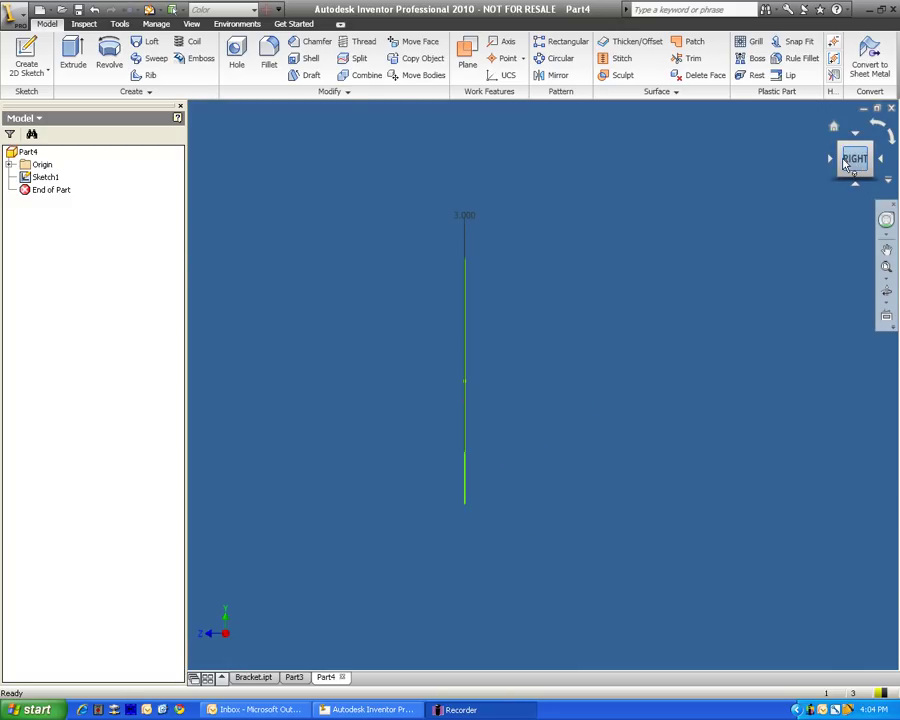
left_click(831, 162)
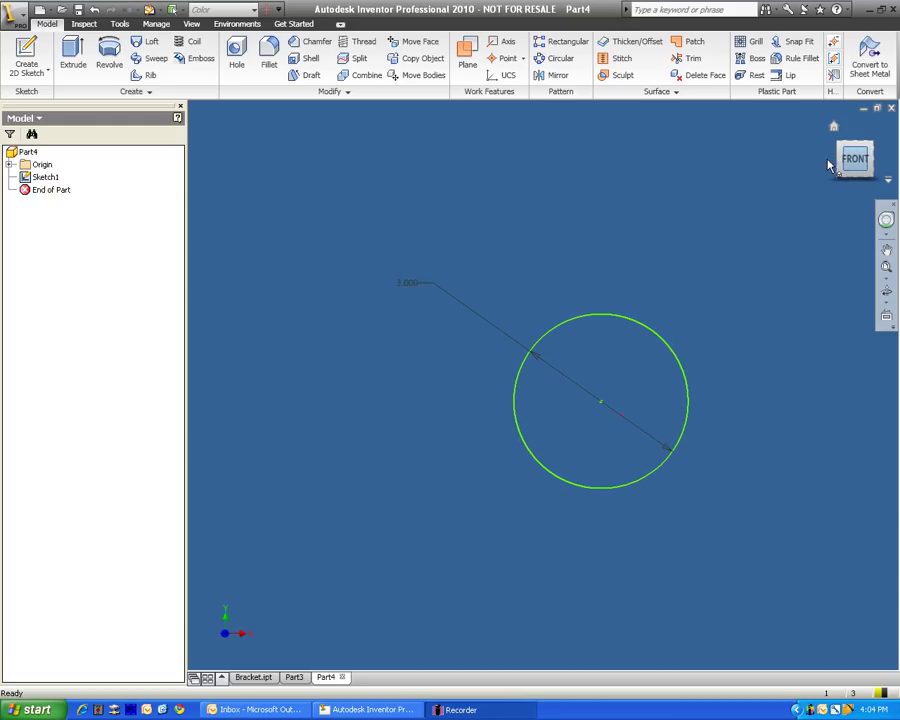
left_click(831, 162)
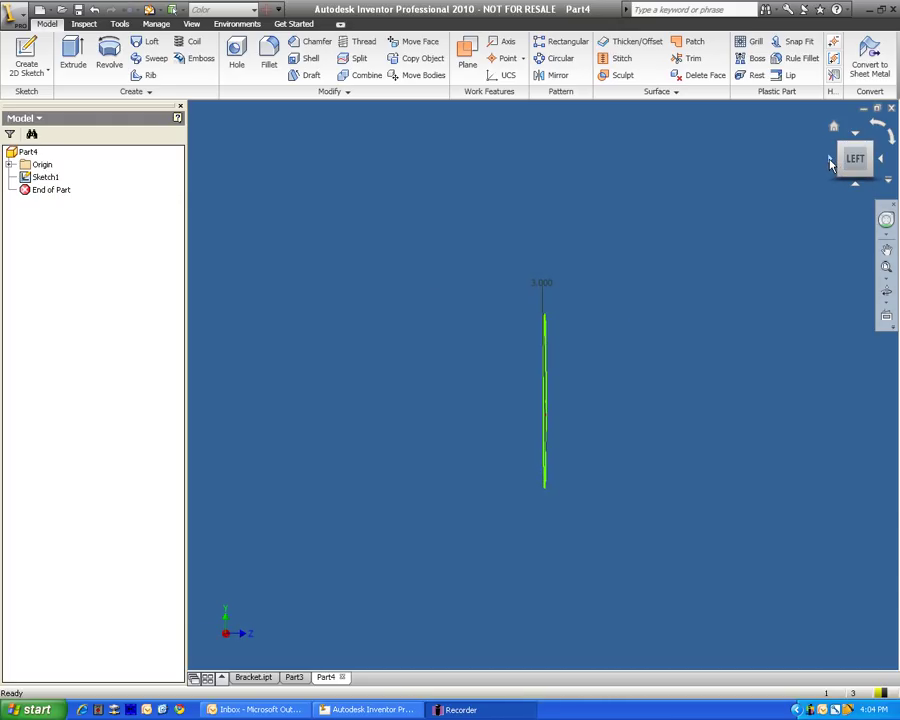
left_click(831, 162)
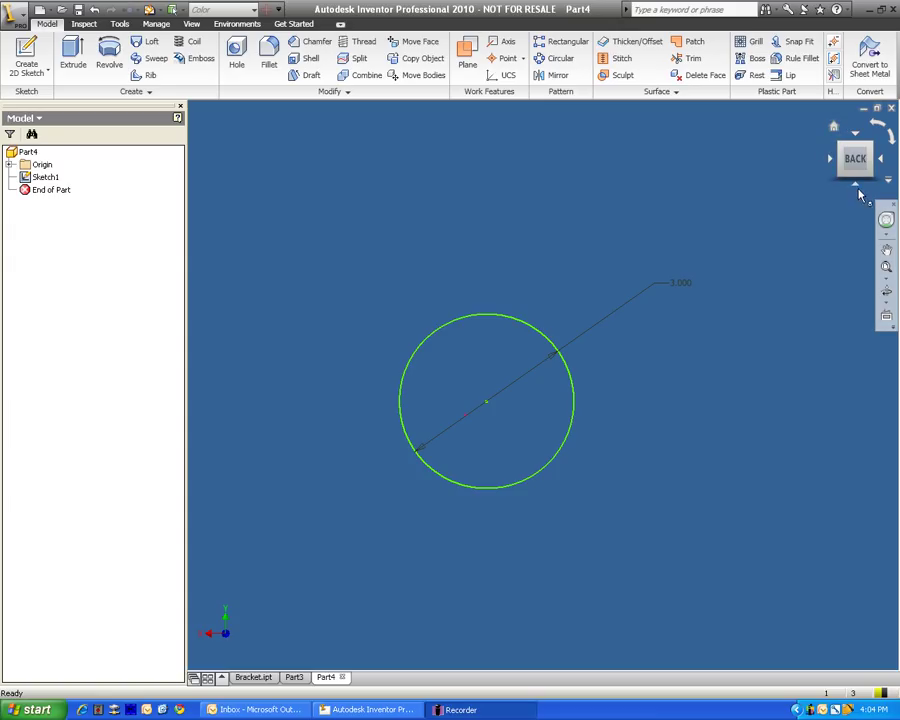
left_click(835, 130)
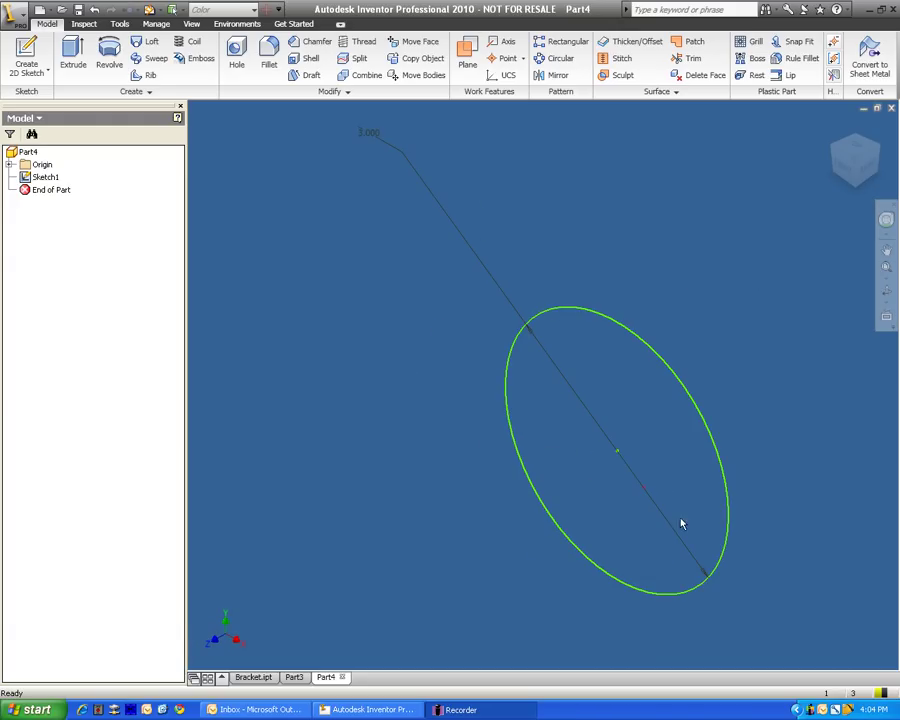
left_click(650, 352)
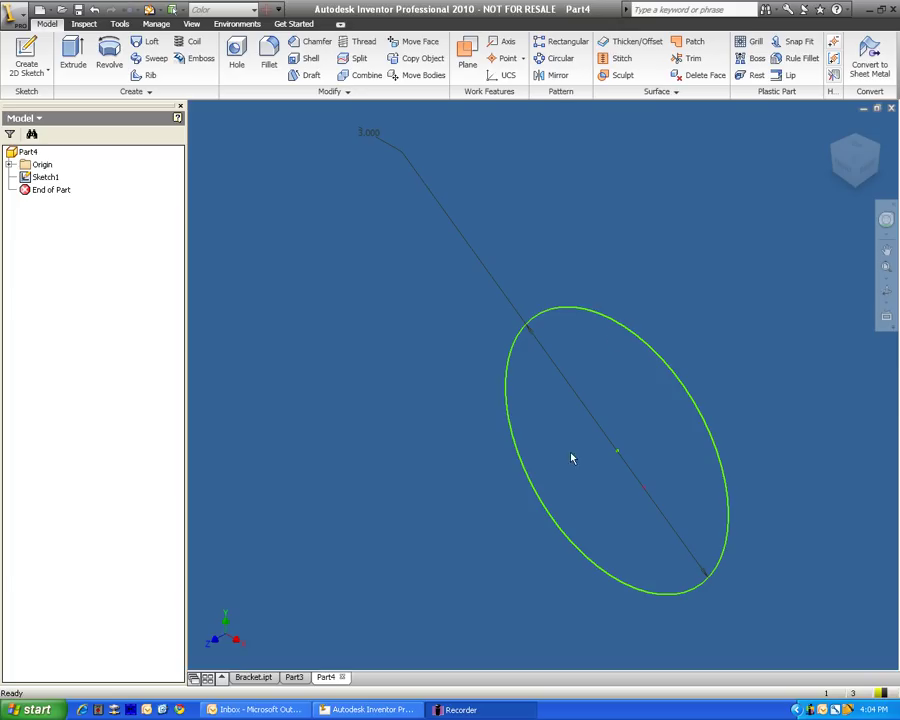
Step: Extrude the circle profile with a 3 in distance to create Extrusion1
left_click(73, 55)
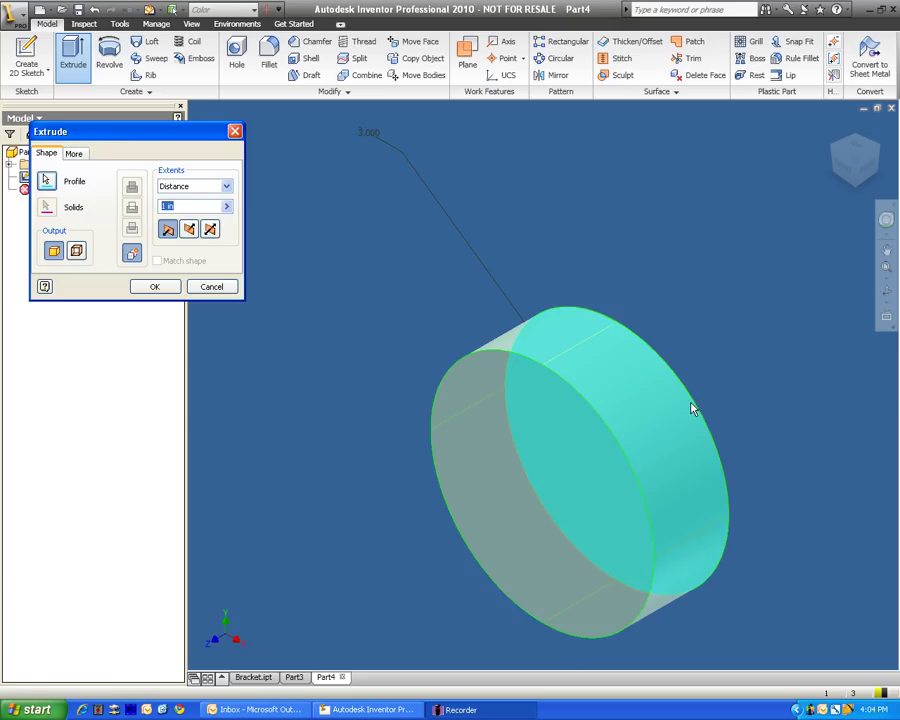
type("3")
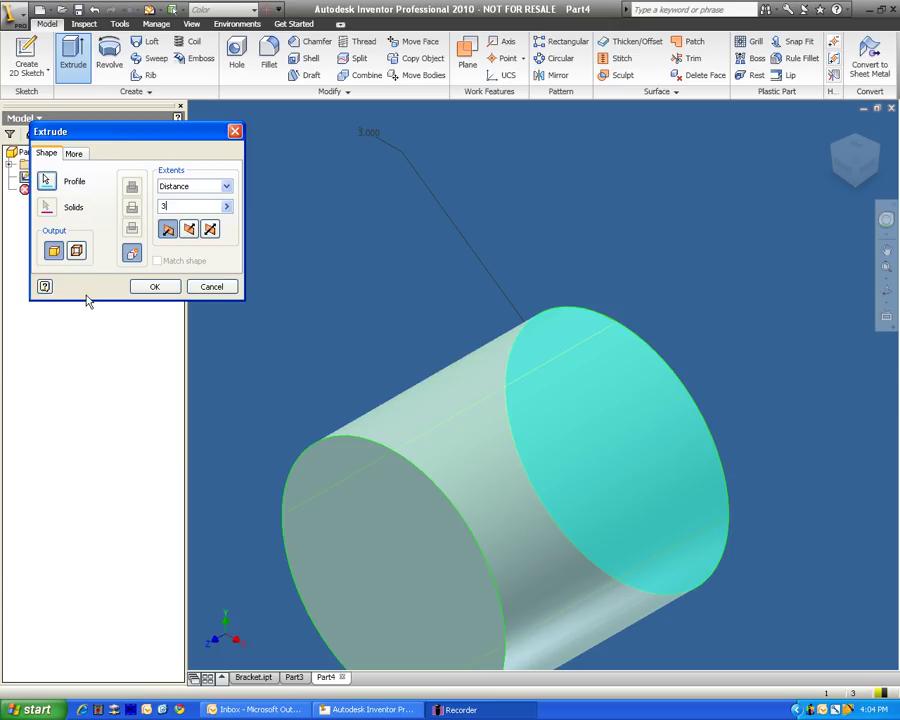
left_click(153, 287)
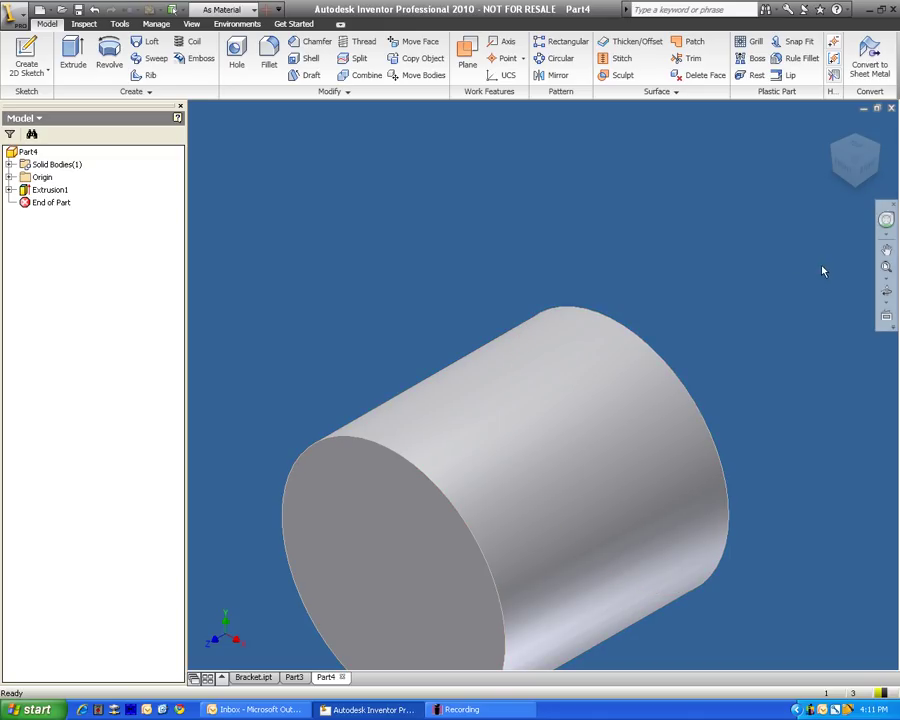
Step: Pan the view to bring the whole cylinder on screen
left_click(886, 249)
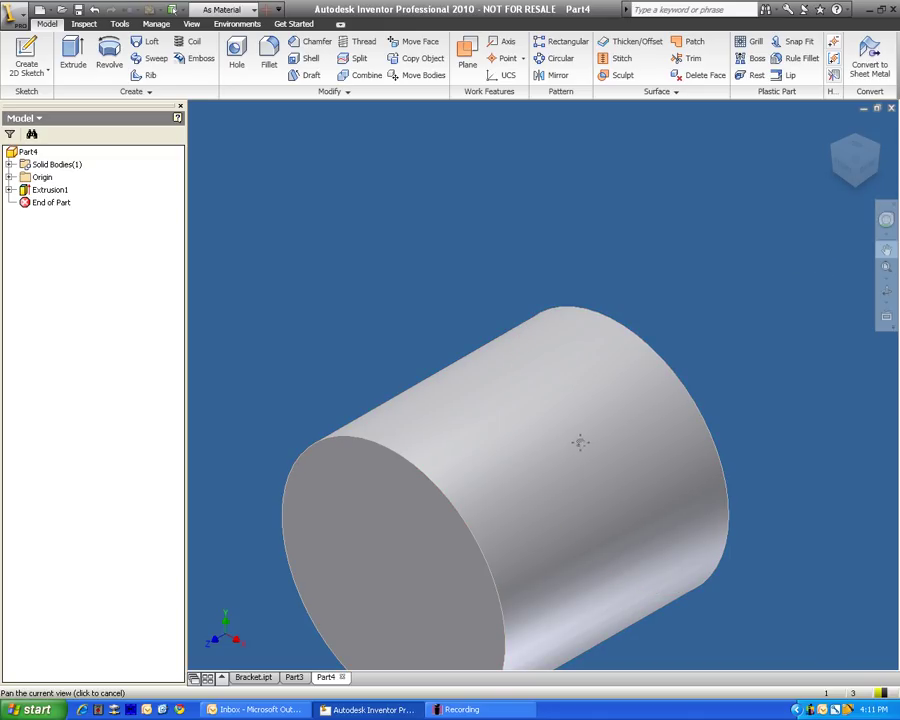
left_click(886, 250)
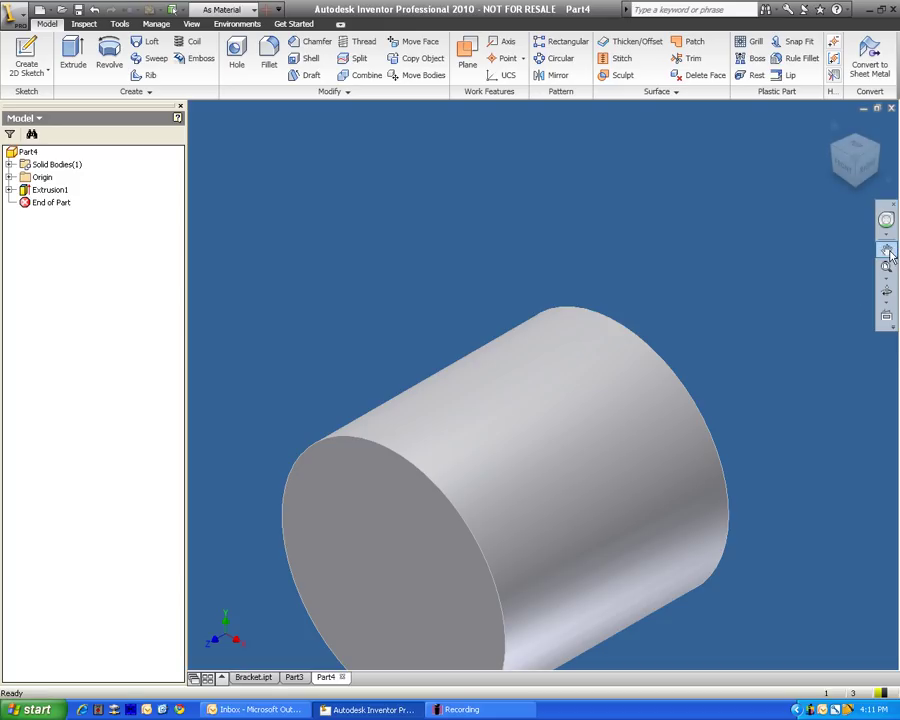
left_click(886, 250)
left_click_drag(571, 460, 607, 320)
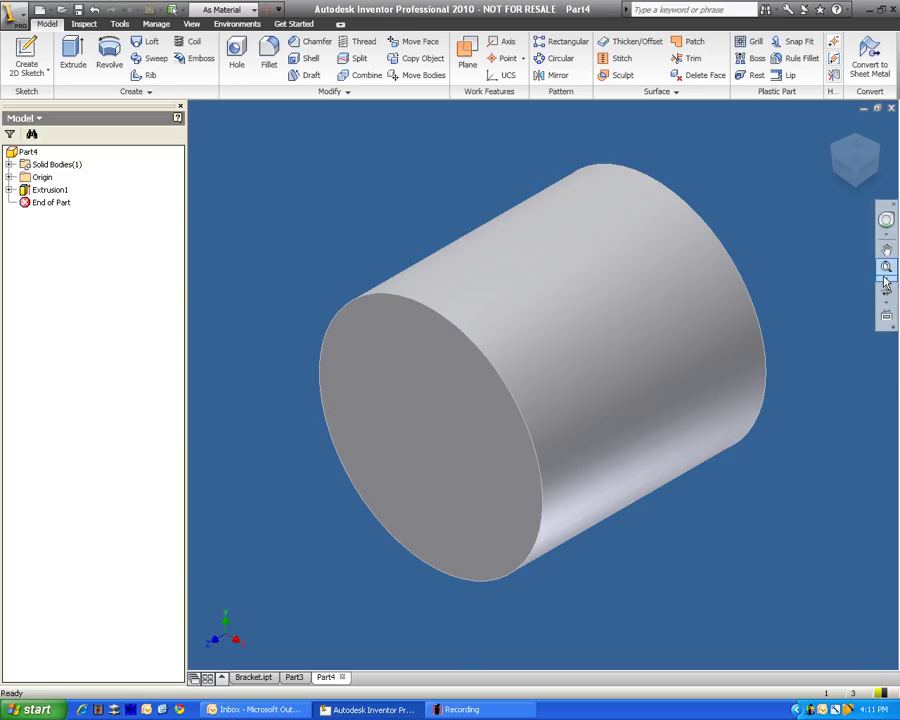
left_click_drag(884, 250, 884, 264)
left_click_drag(663, 148, 623, 358)
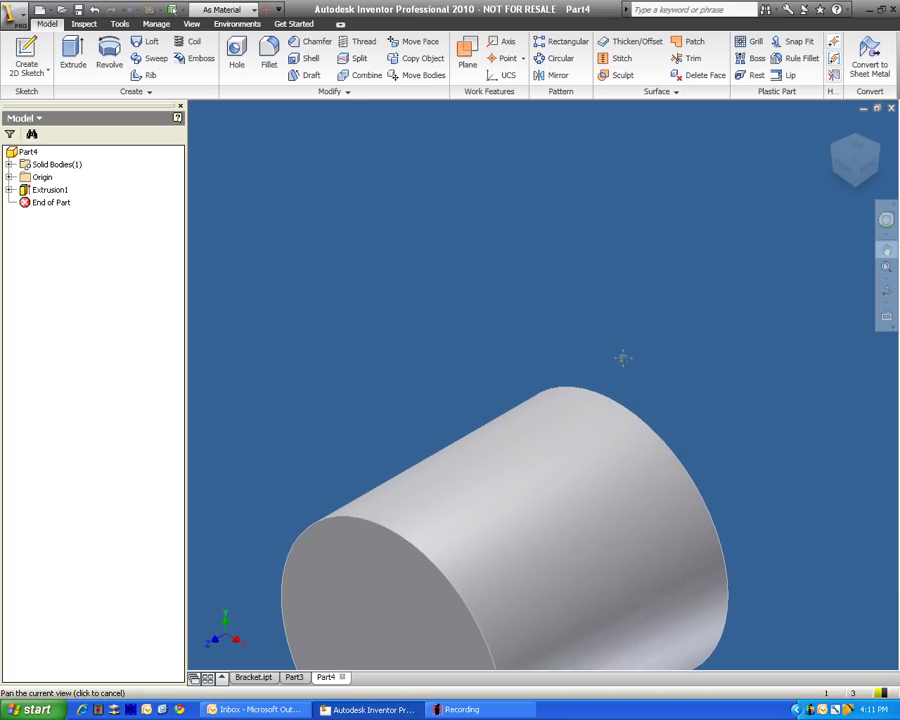
key("Escape")
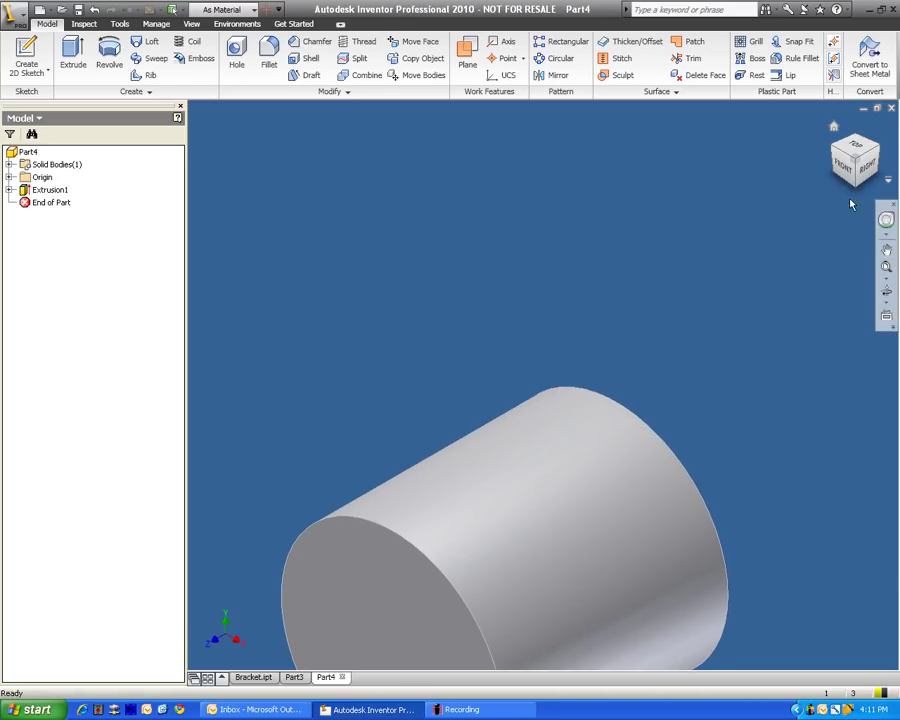
Step: Reset to the isometric home view, orbit briefly, then return home again
left_click(835, 126)
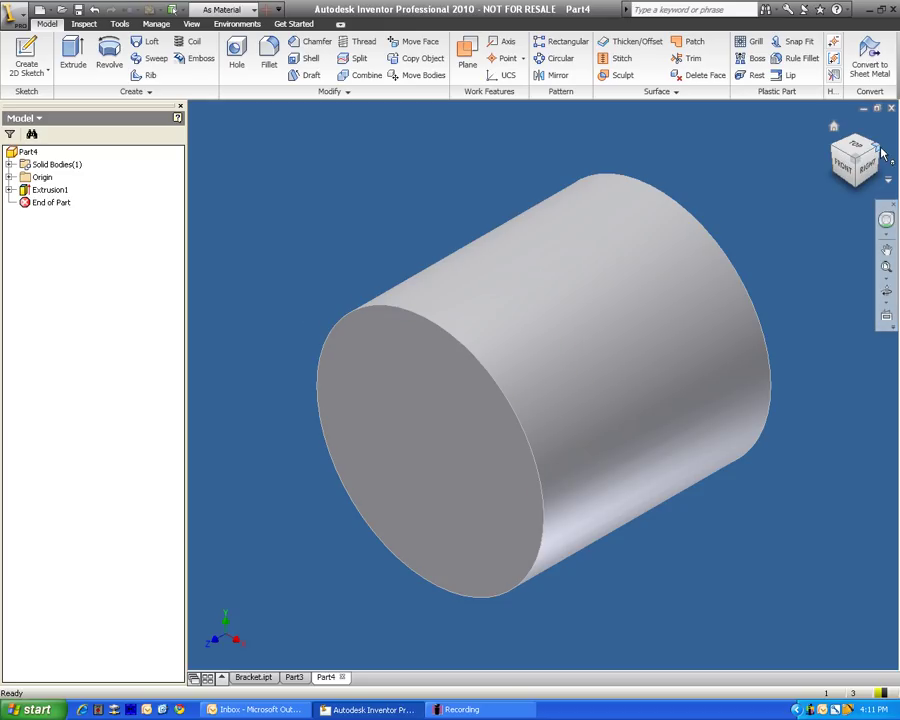
mouse_move(877, 150)
left_mouse_down()
mouse_move(790, 154)
mouse_move(766, 170)
mouse_move(675, 168)
left_mouse_up()
key("F6")
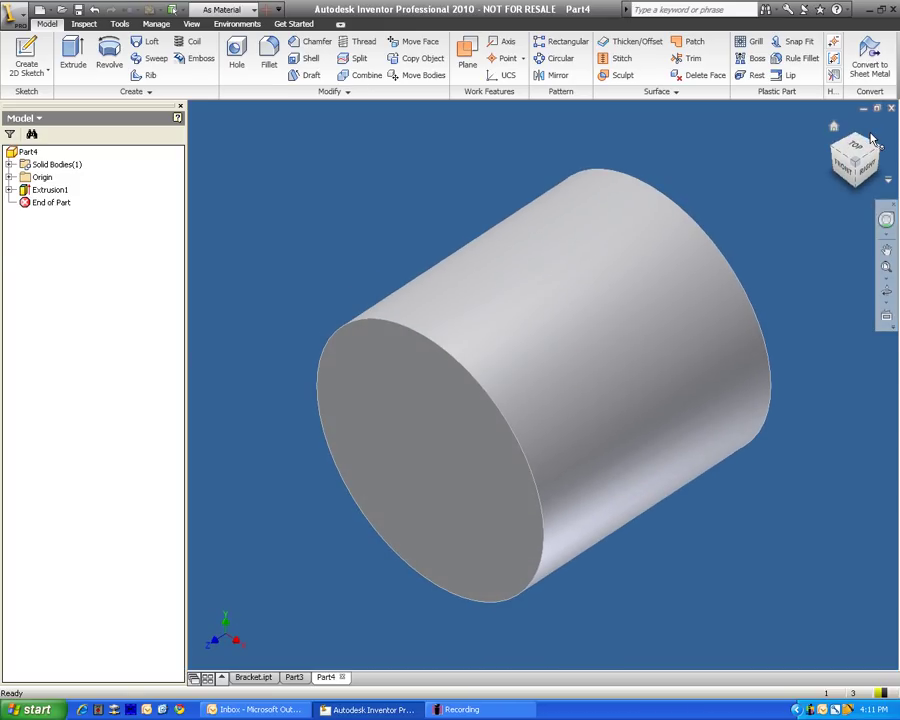
left_click_drag(845, 175, 833, 175)
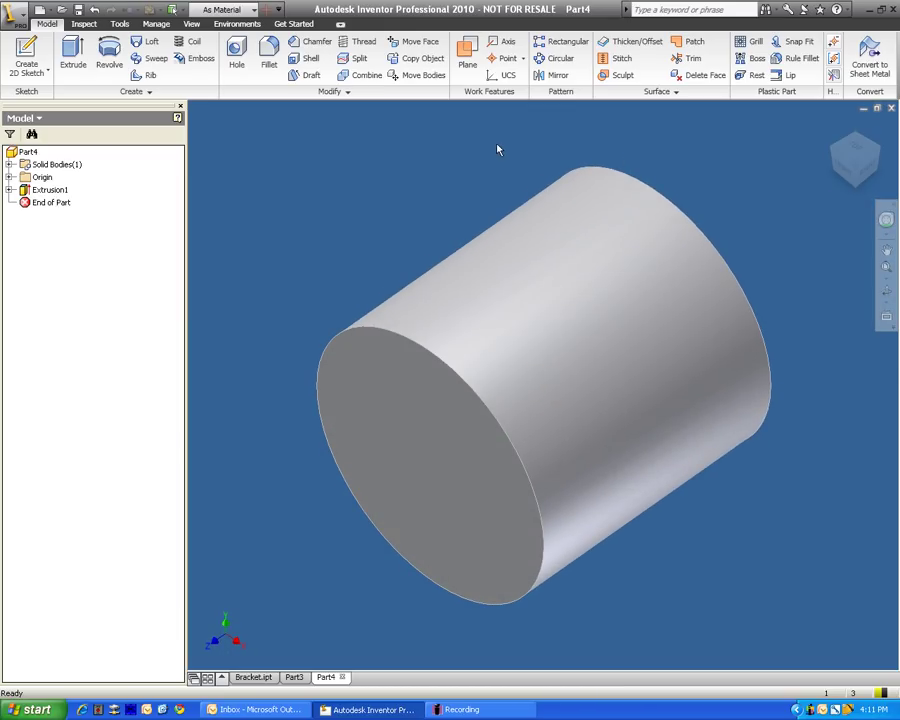
left_click(848, 170)
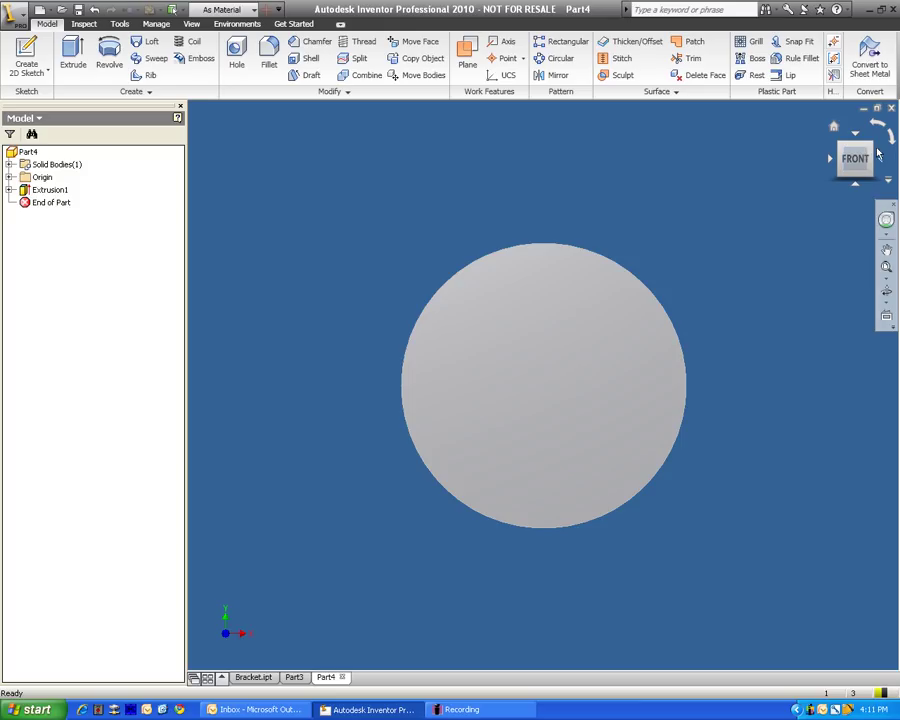
left_click(826, 128)
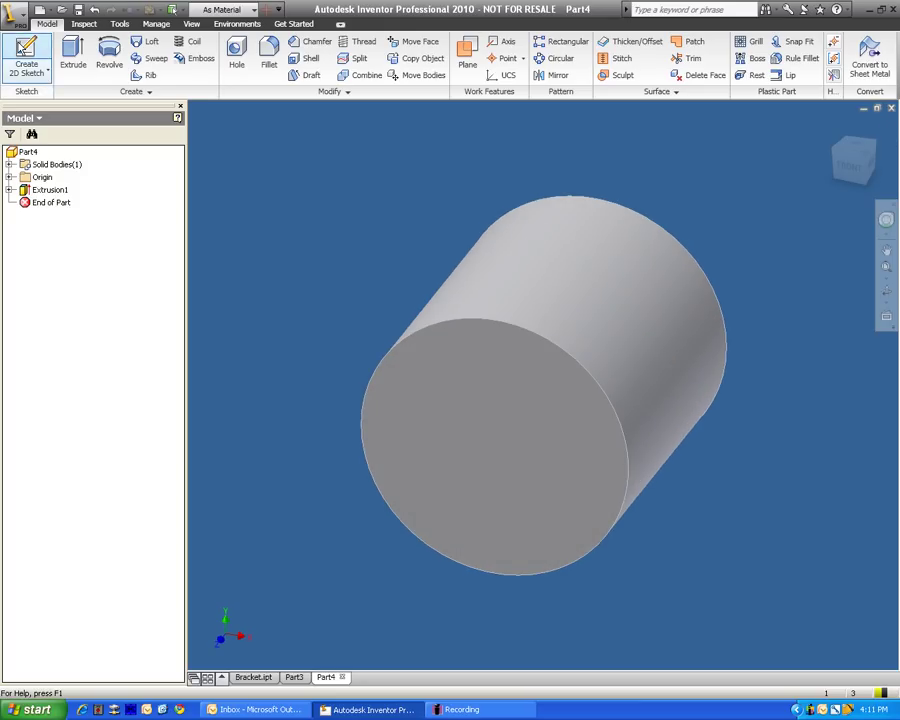